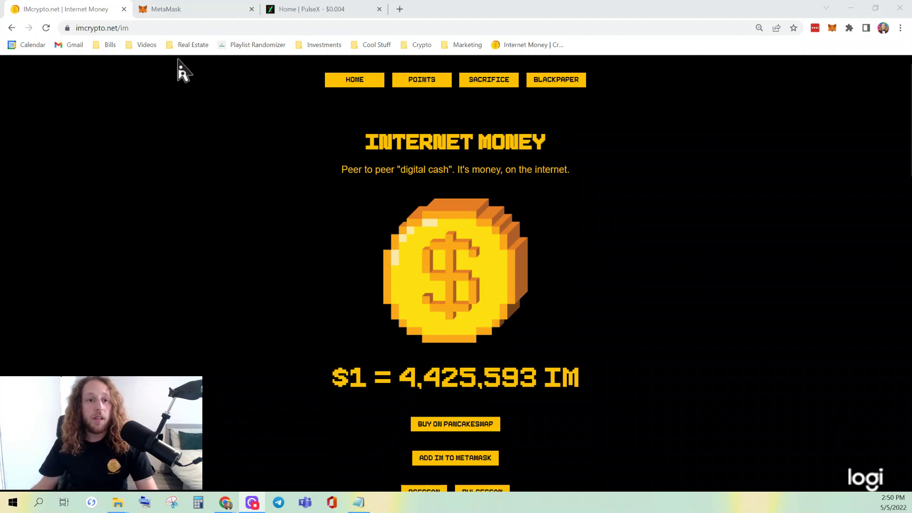
# In the MetaMask tab, switch the network to Ethereum Mainnet, then choose Add Network from the list
pyautogui.click(185, 16)
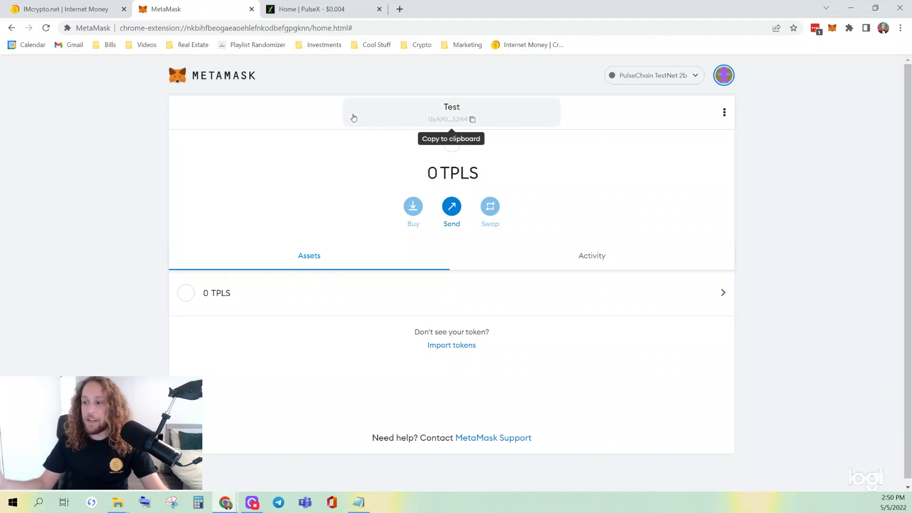
pyautogui.click(665, 77)
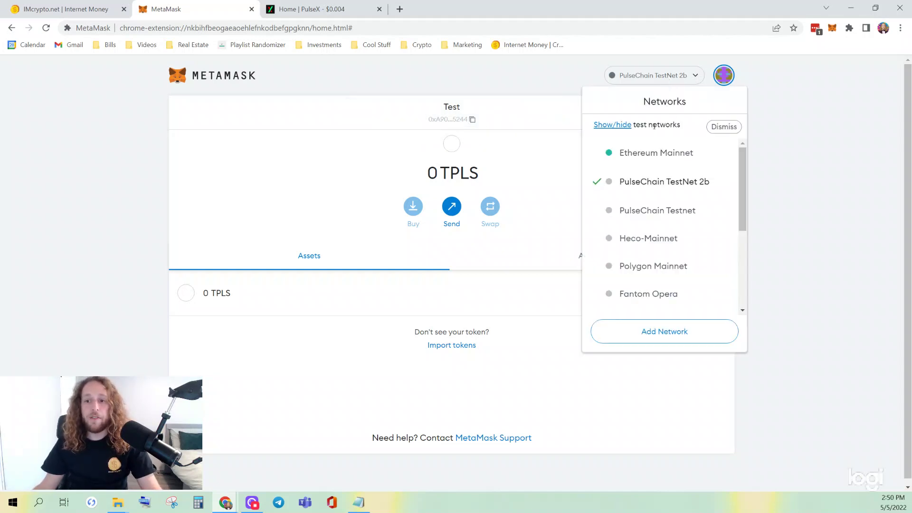
pyautogui.click(650, 154)
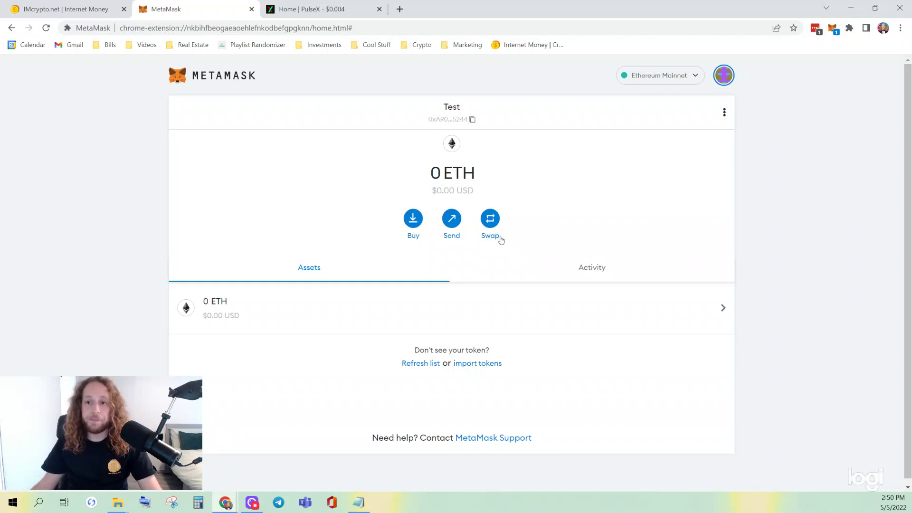
pyautogui.click(688, 77)
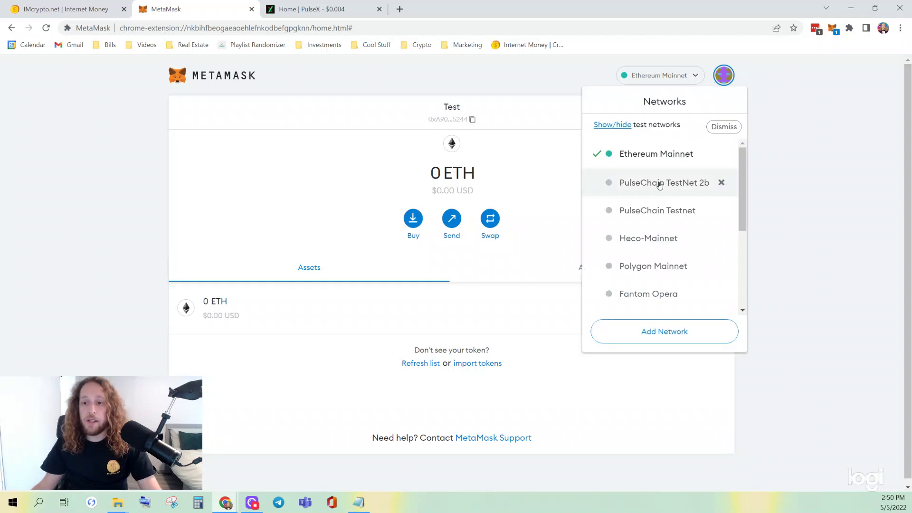
pyautogui.click(673, 337)
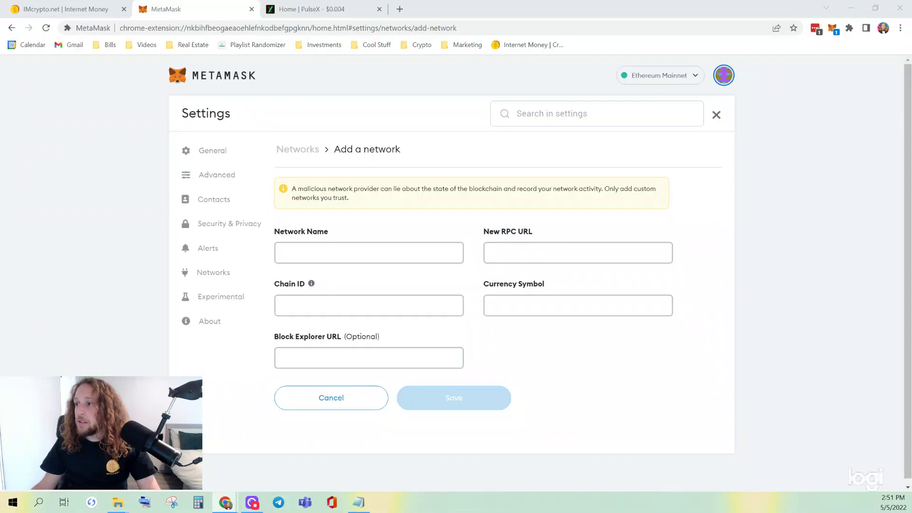
pyautogui.moveTo(911, 109); pyautogui.dragTo(387, 29)
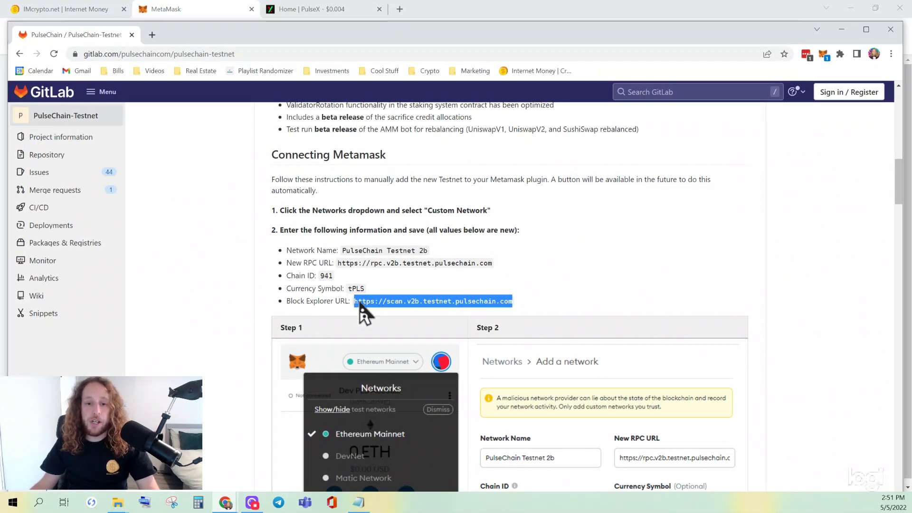
pyautogui.click(413, 287)
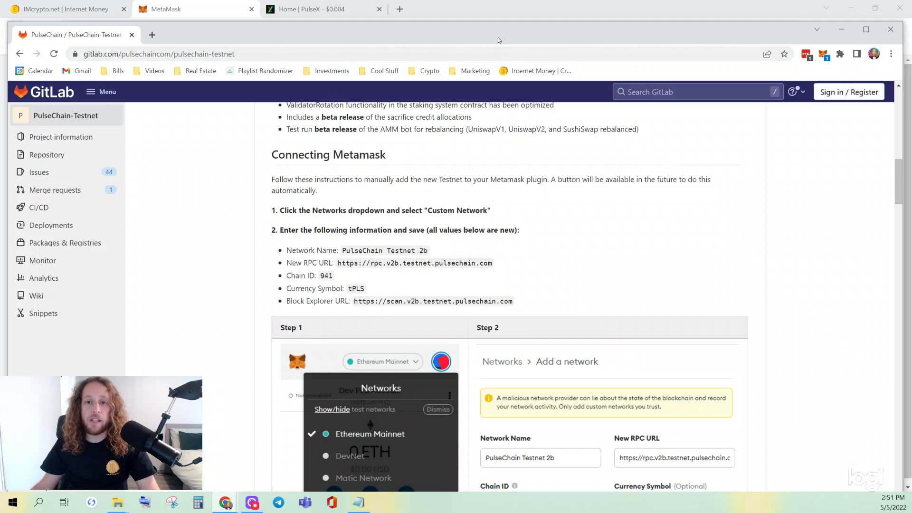
pyautogui.moveTo(498, 40); pyautogui.dragTo(911, 157)
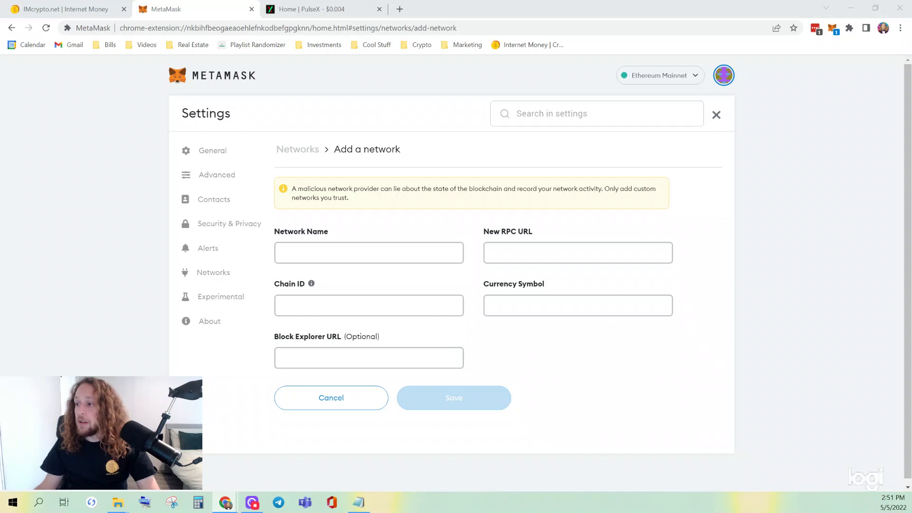
# Paste PulseChain Testnet 2b as the network name and paste the testnet RPC URL
pyautogui.rightClick(345, 259)
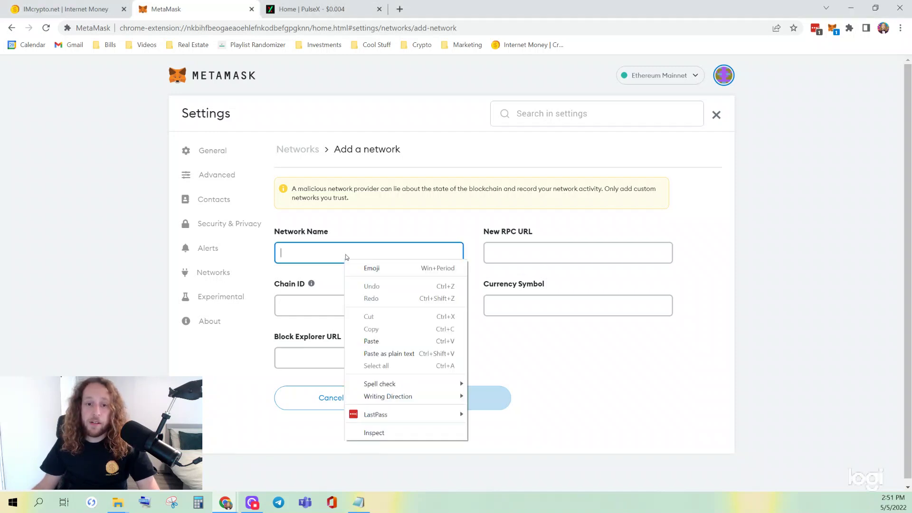
pyautogui.click(373, 341)
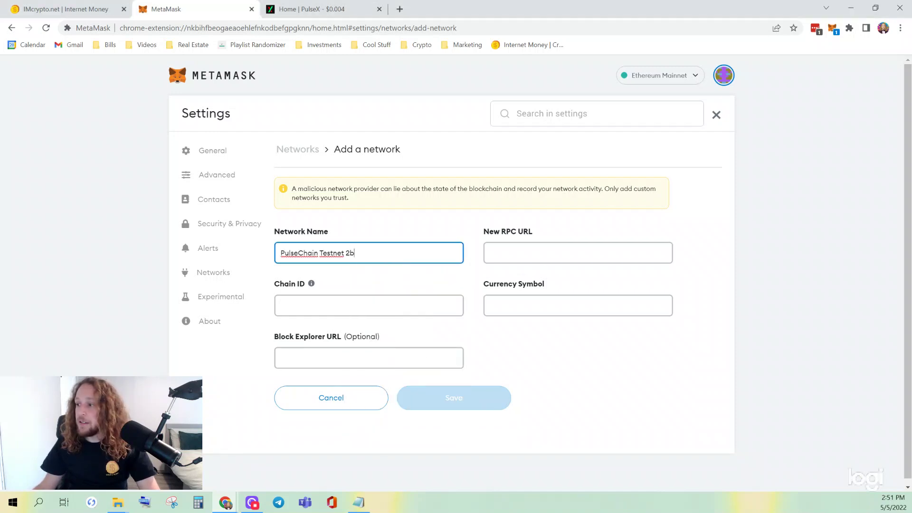
pyautogui.hotkey('alt', 'Tab')
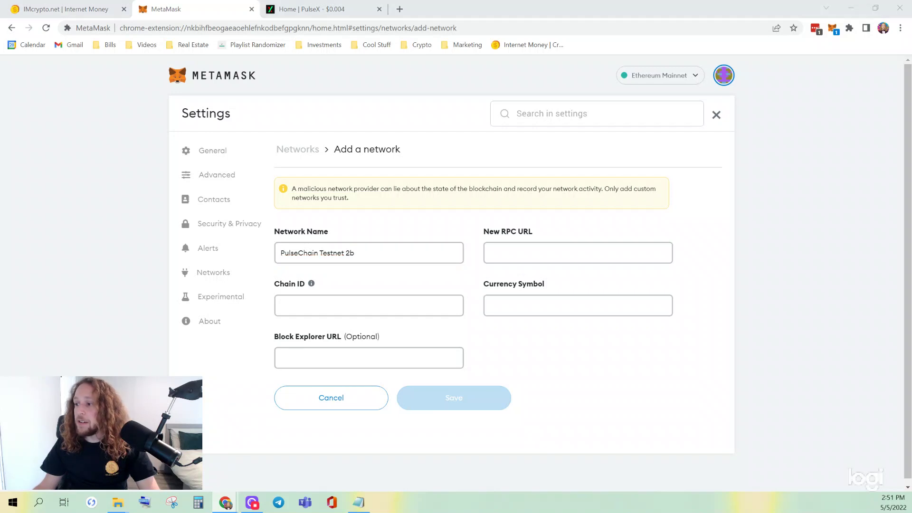
pyautogui.rightClick(619, 254)
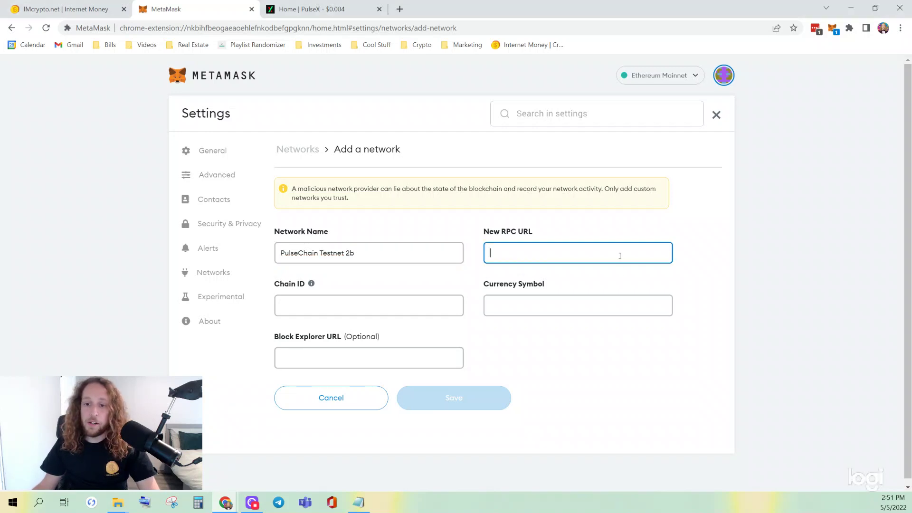
pyautogui.click(648, 347)
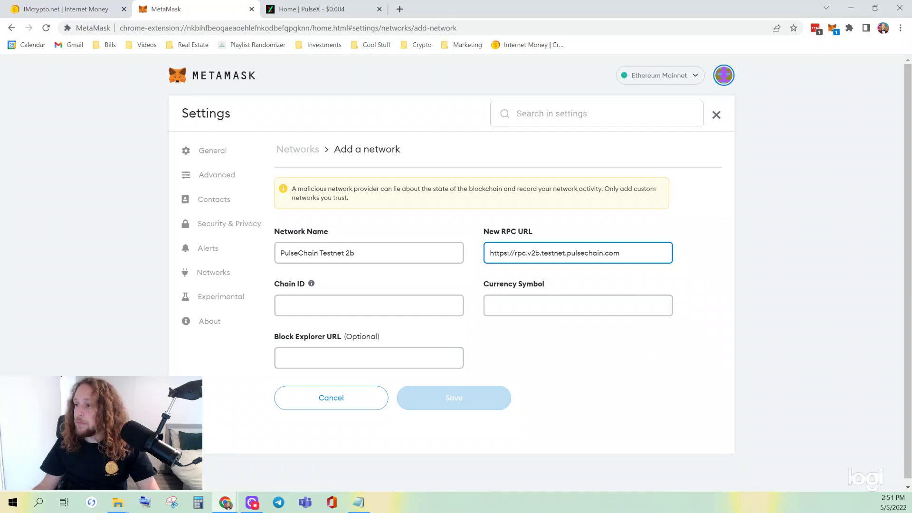
# Enter chain ID 941, symbol tPLS, paste the block explorer URL, and save the network
pyautogui.click(415, 306)
pyautogui.write('941')
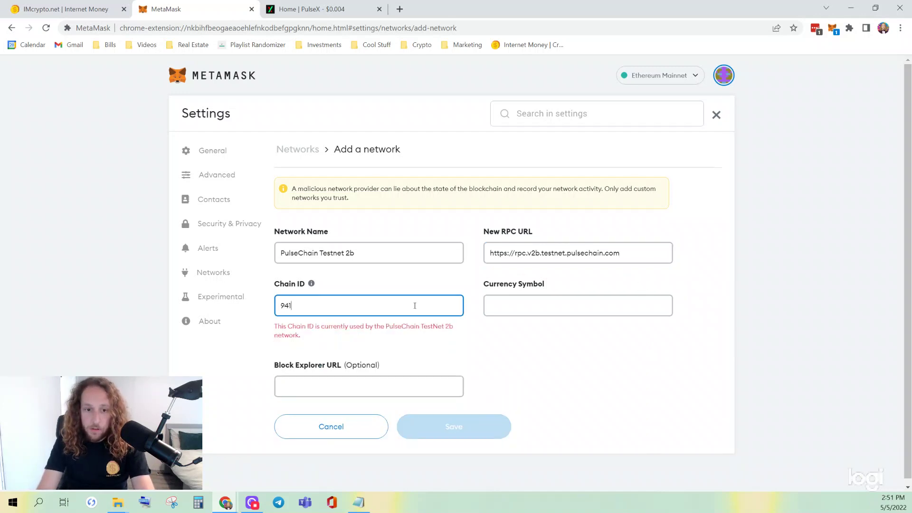
pyautogui.press('Tab')
pyautogui.write('tPLS')
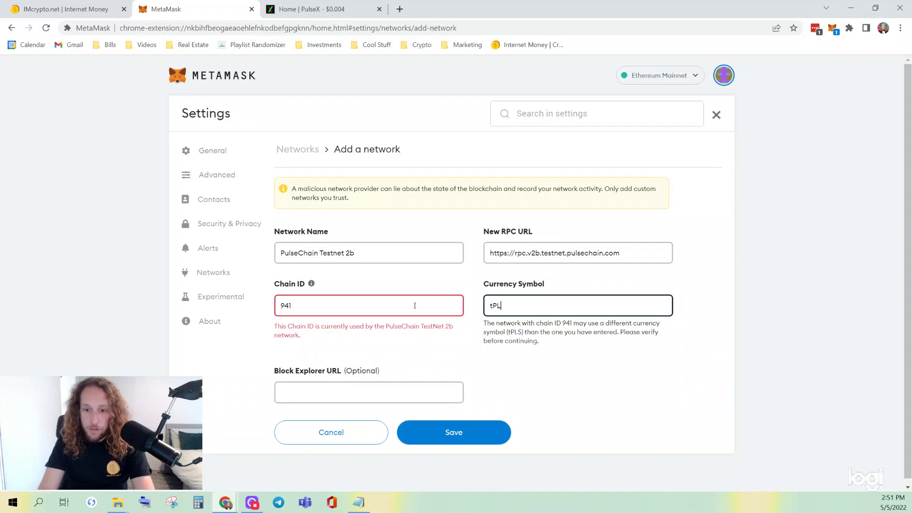
pyautogui.press('Tab')
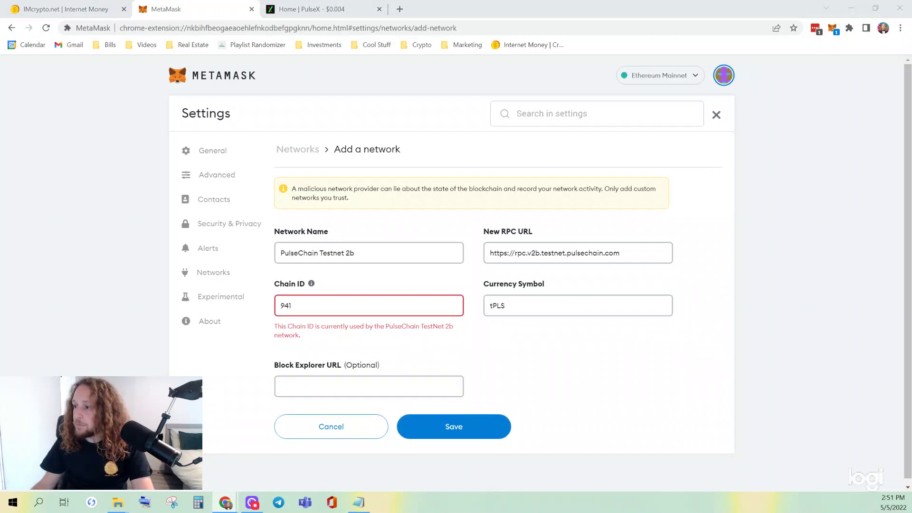
pyautogui.rightClick(362, 381)
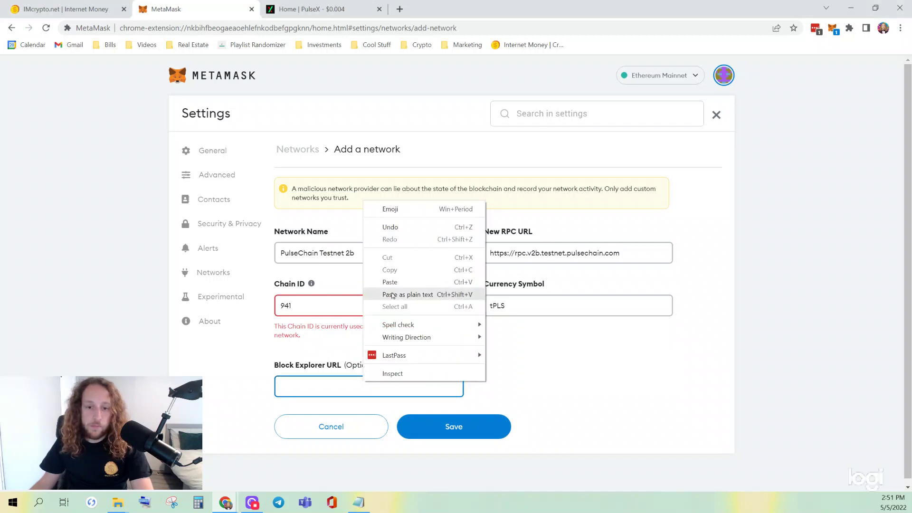
pyautogui.click(392, 284)
pyautogui.click(504, 365)
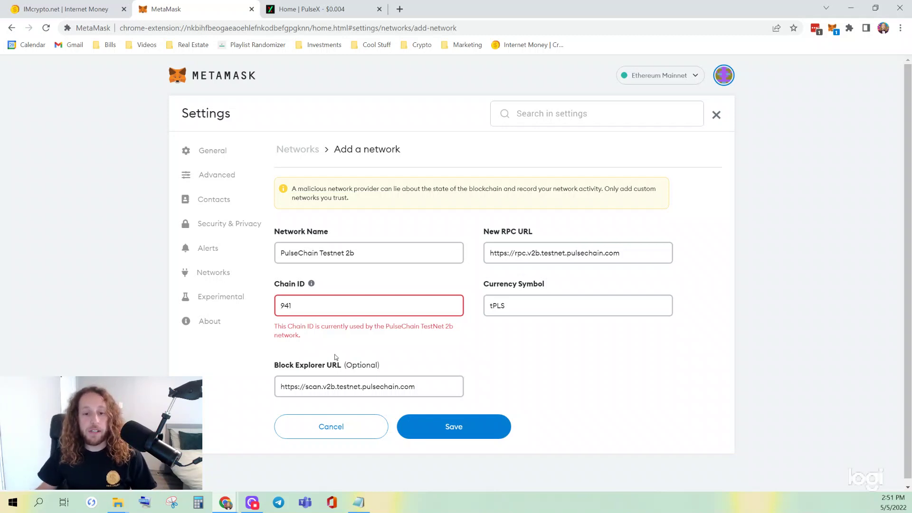
pyautogui.click(463, 427)
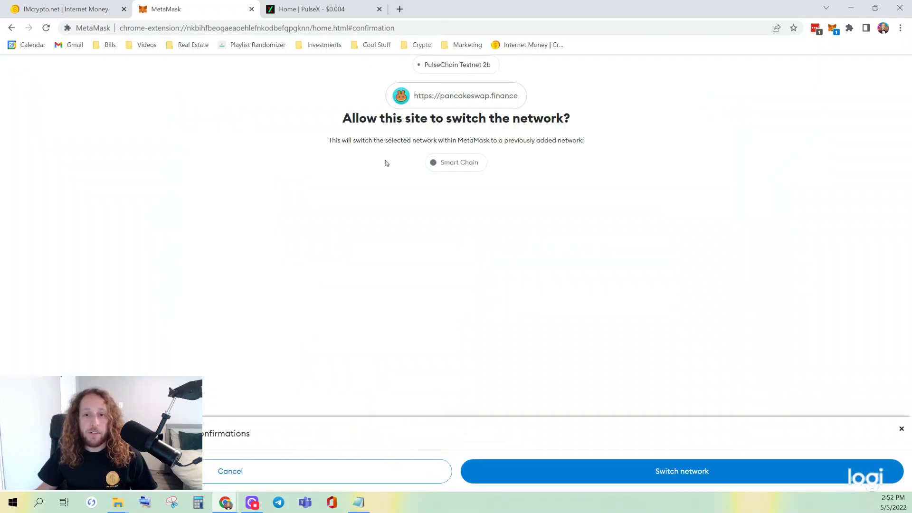
# Dismiss the Smart Chain switch request, delete the duplicate PulseChain TestNet 2b network, and close the network-added notice
pyautogui.click(362, 470)
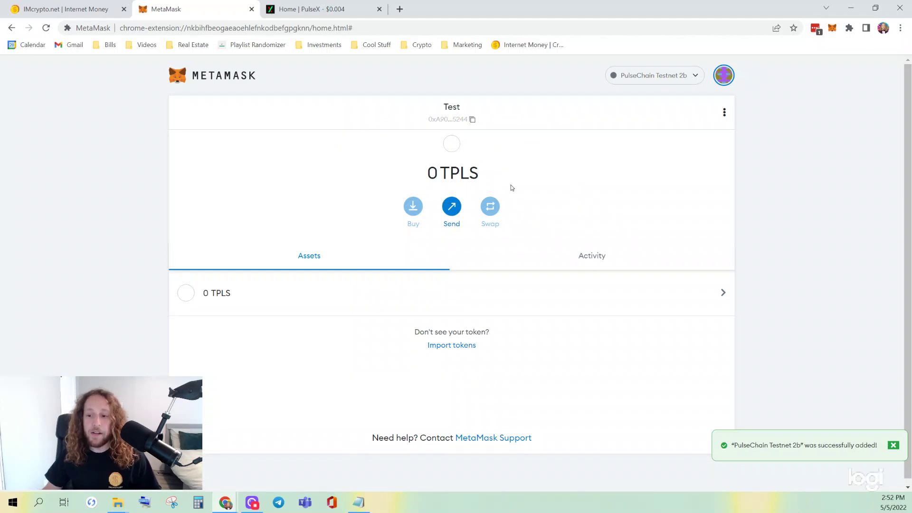
pyautogui.click(626, 75)
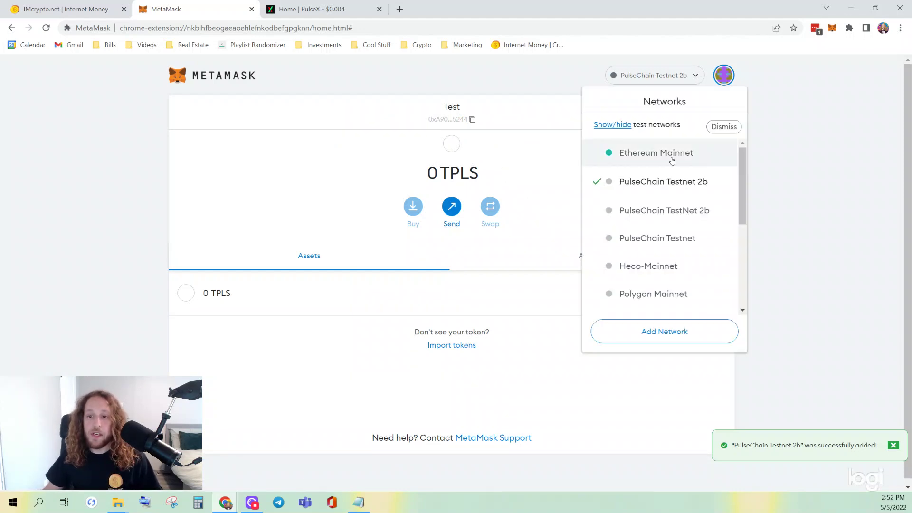
pyautogui.moveTo(727, 205)
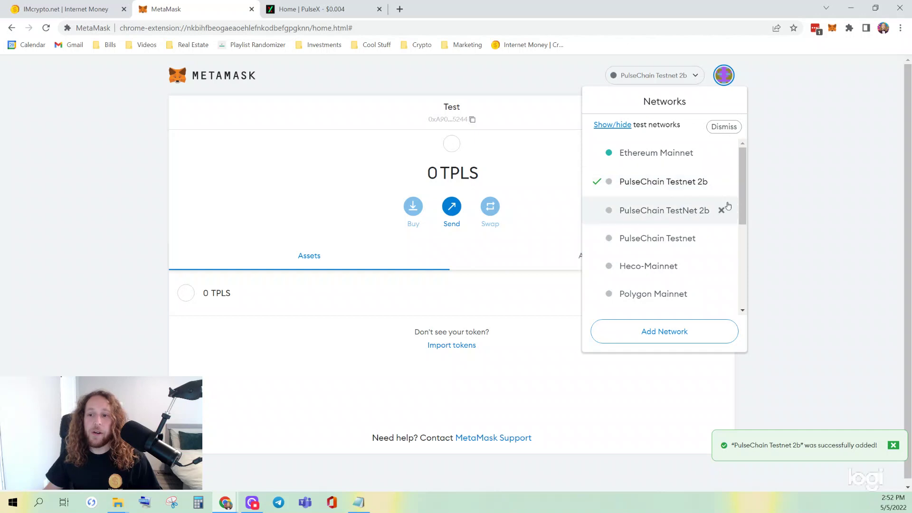
pyautogui.click(722, 210)
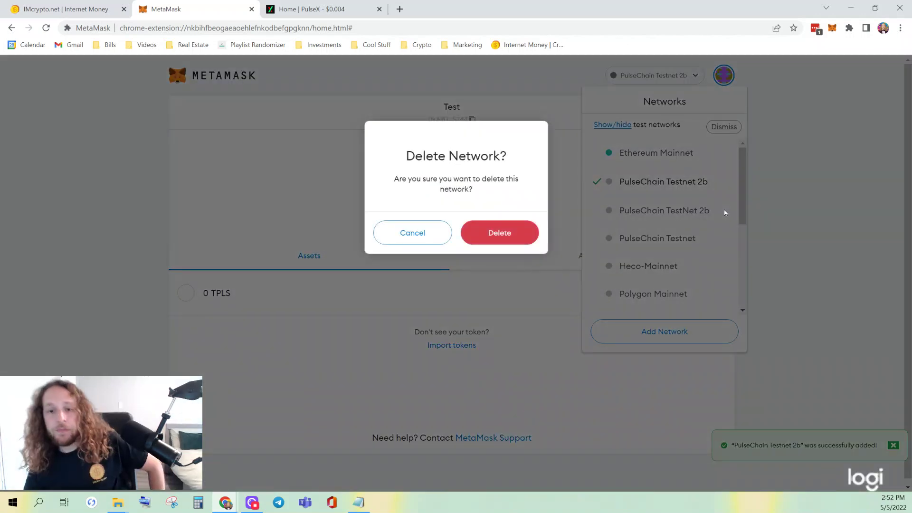
pyautogui.click(517, 240)
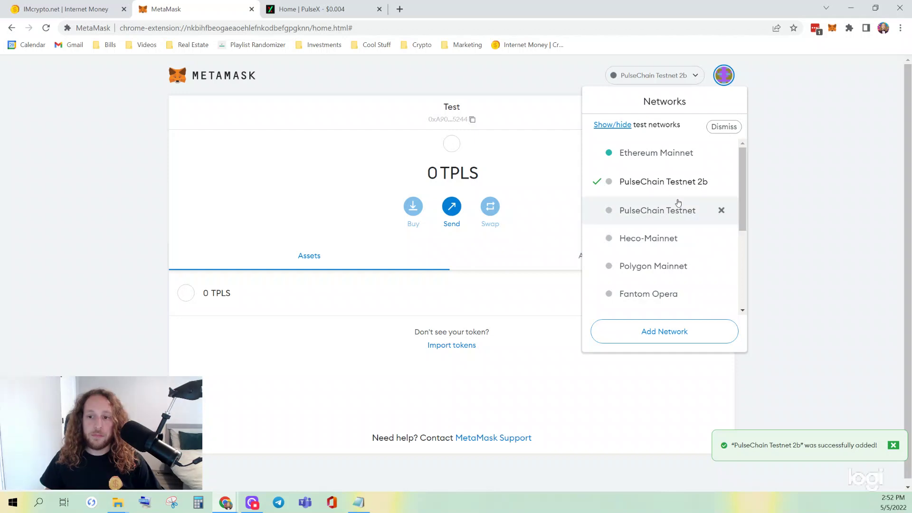
pyautogui.click(842, 157)
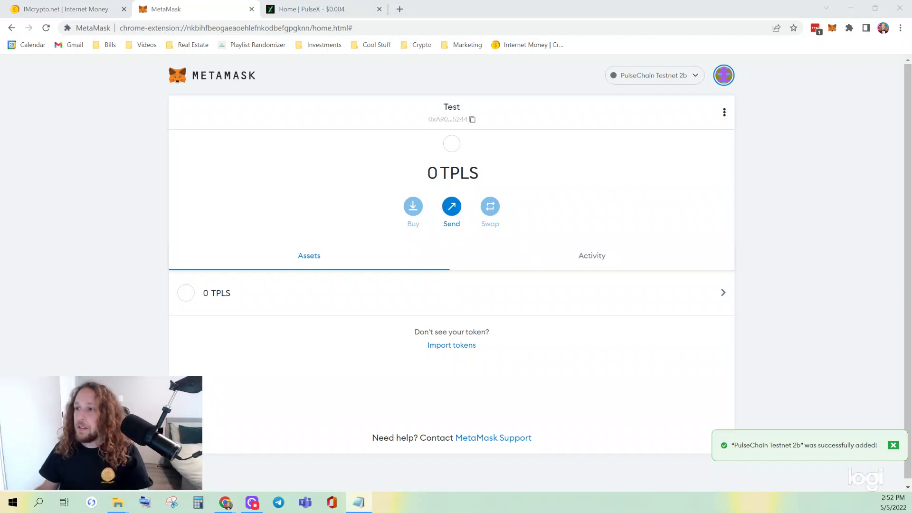
pyautogui.click(893, 446)
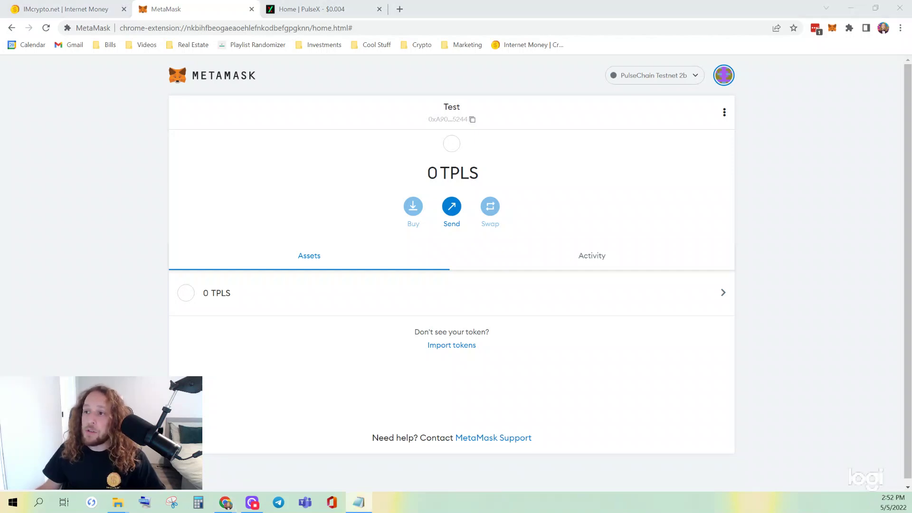
pyautogui.click(458, 352)
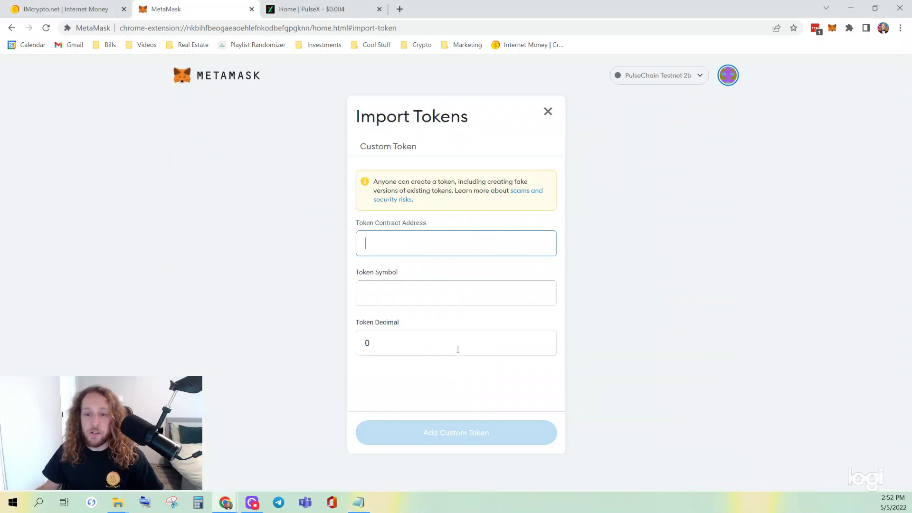
# Import the IM token as a custom token by pasting its contract address
pyautogui.rightClick(407, 246)
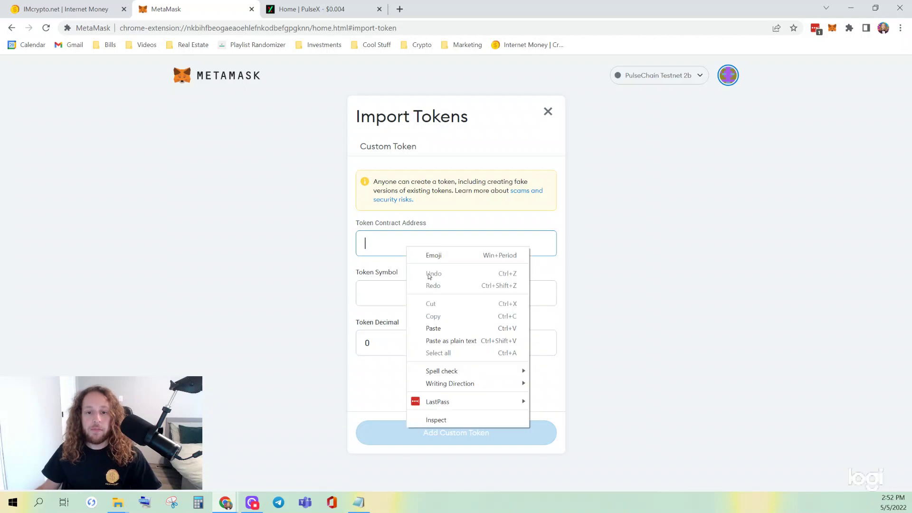
pyautogui.click(442, 326)
pyautogui.click(443, 314)
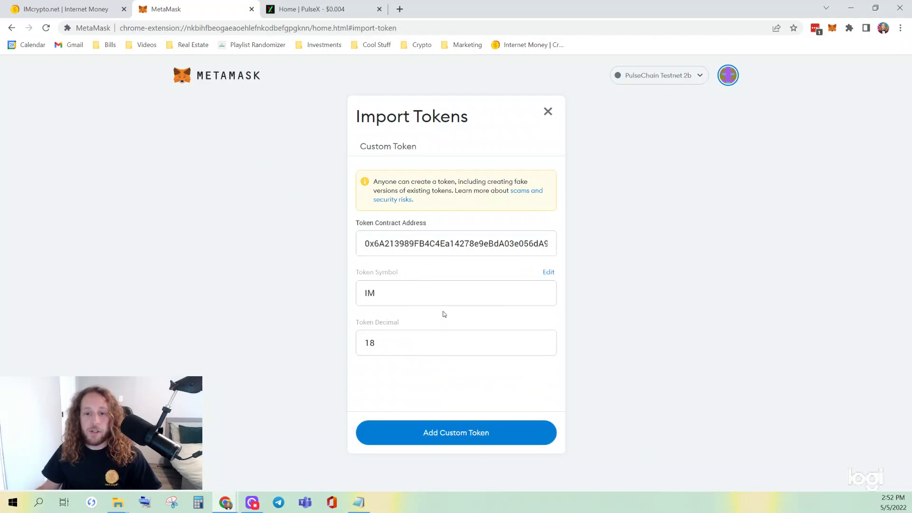
pyautogui.click(457, 431)
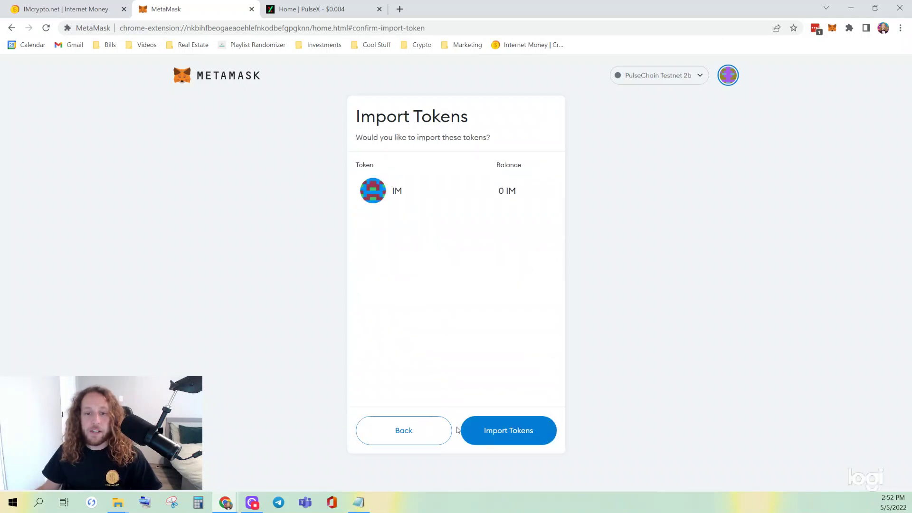
pyautogui.click(490, 430)
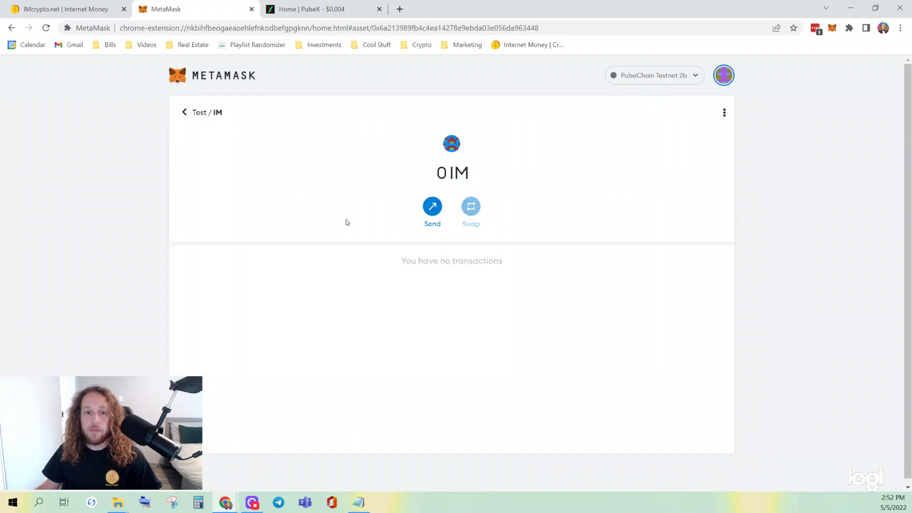
pyautogui.click(205, 118)
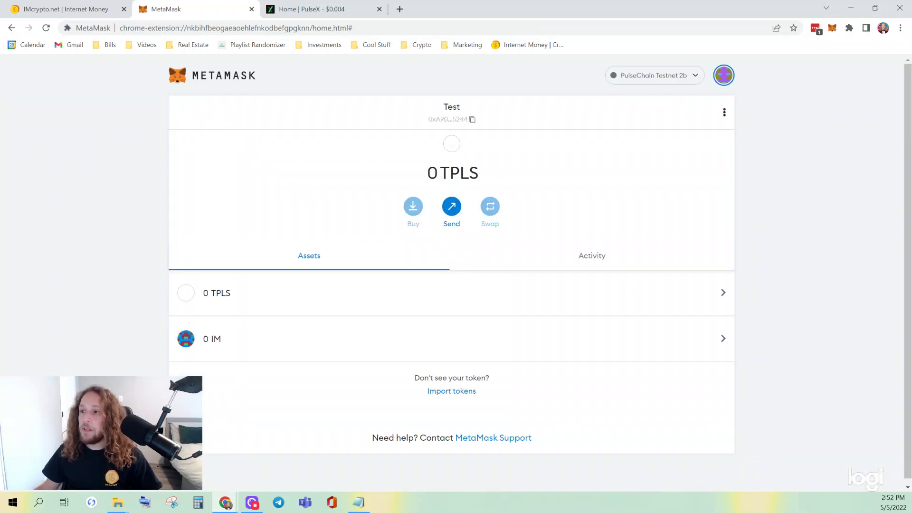
pyautogui.hotkey('alt', 'Tab')
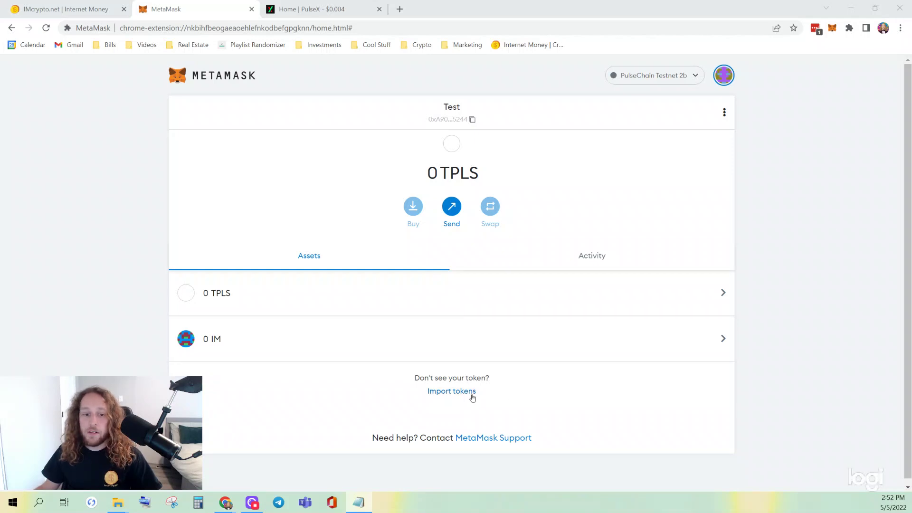
# Import the CIMD token the same way by pasting its contract address
pyautogui.click(470, 393)
pyautogui.rightClick(410, 245)
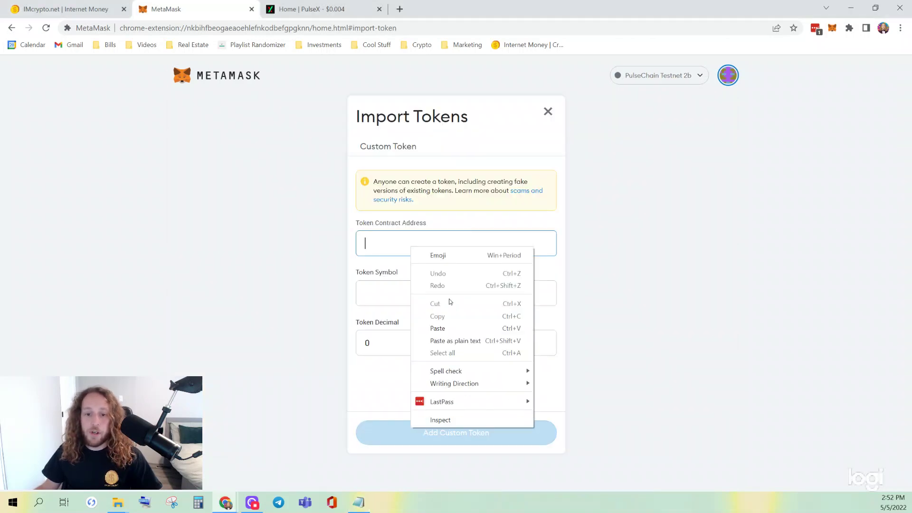
pyautogui.click(441, 327)
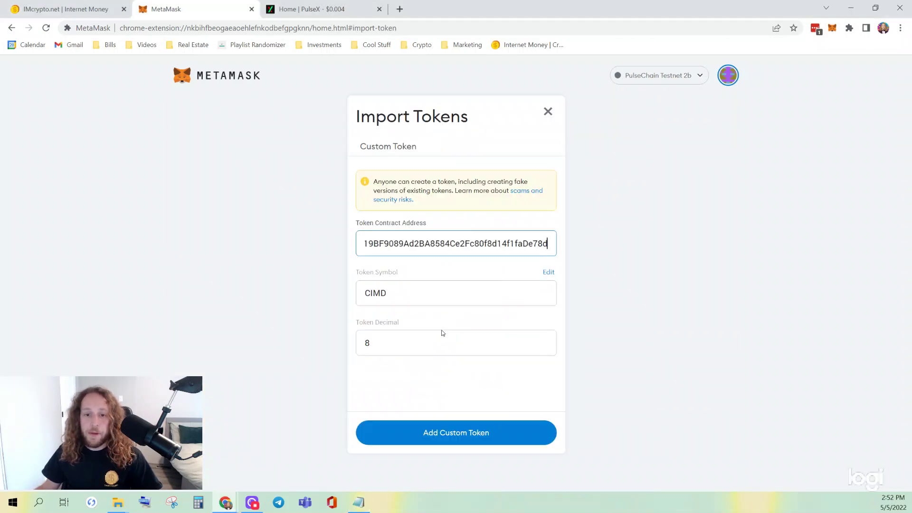
pyautogui.click(455, 431)
pyautogui.click(504, 431)
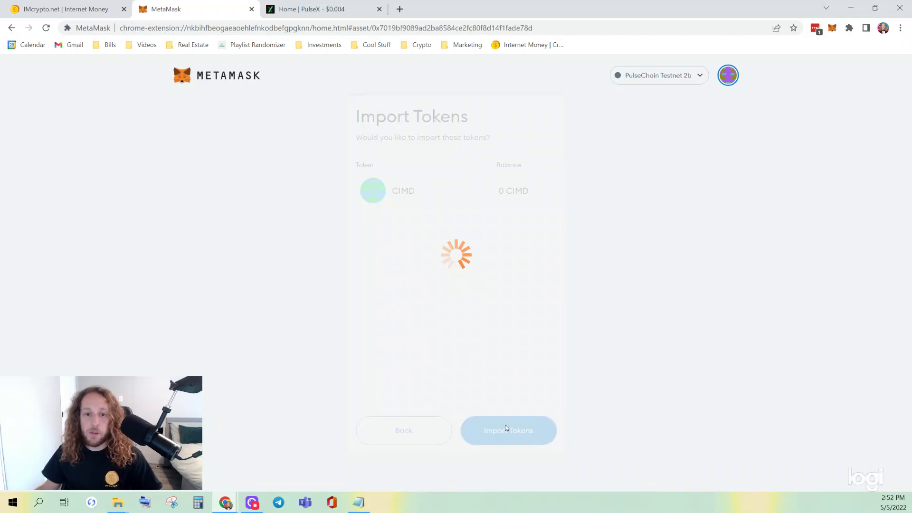
pyautogui.hotkey('alt', 'Tab')
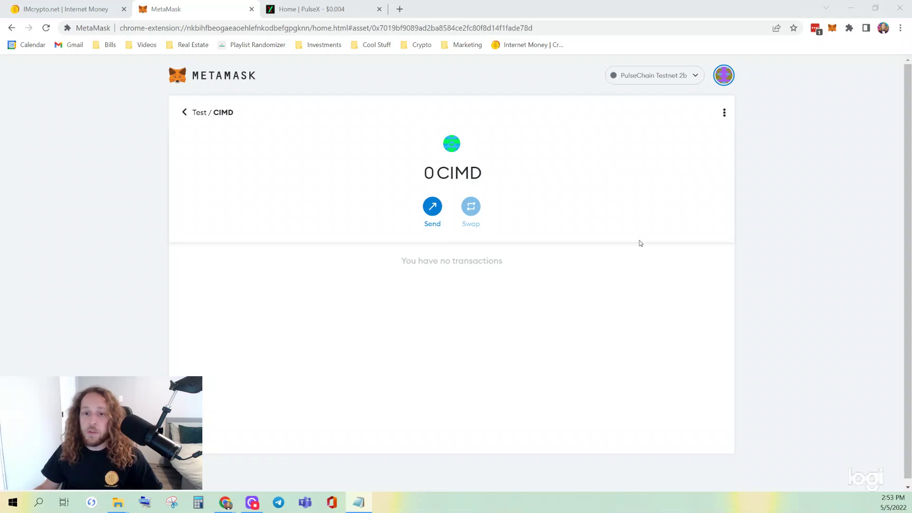
# Import the HEX token by pasting its contract address with symbol HEX and default decimals
pyautogui.click(197, 116)
pyautogui.click(469, 437)
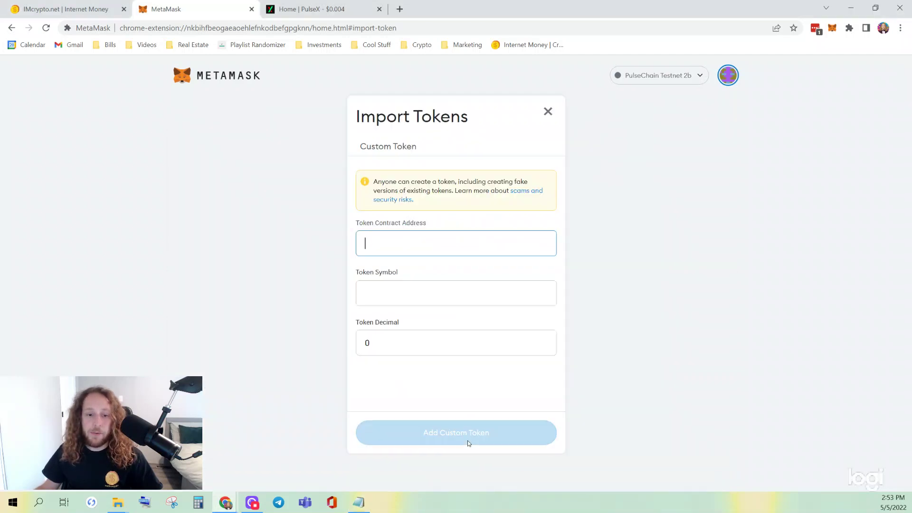
pyautogui.rightClick(411, 242)
pyautogui.click(460, 323)
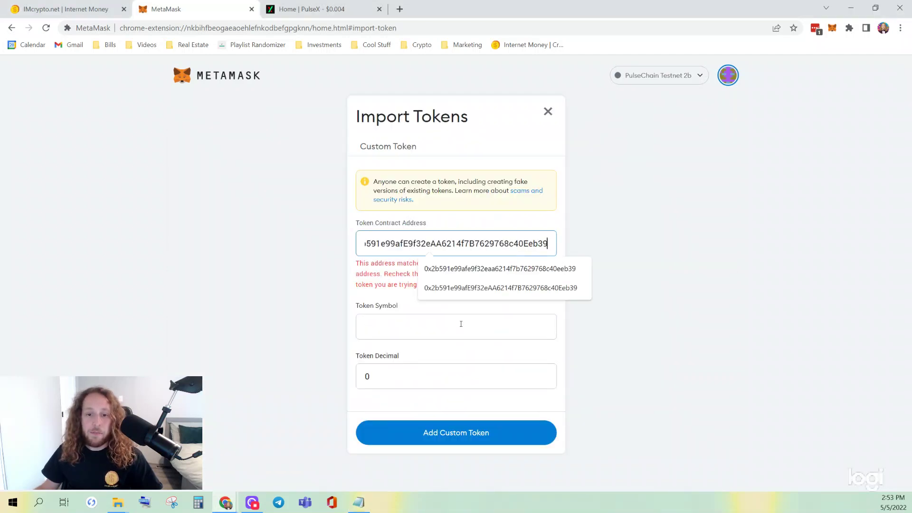
pyautogui.click(389, 295)
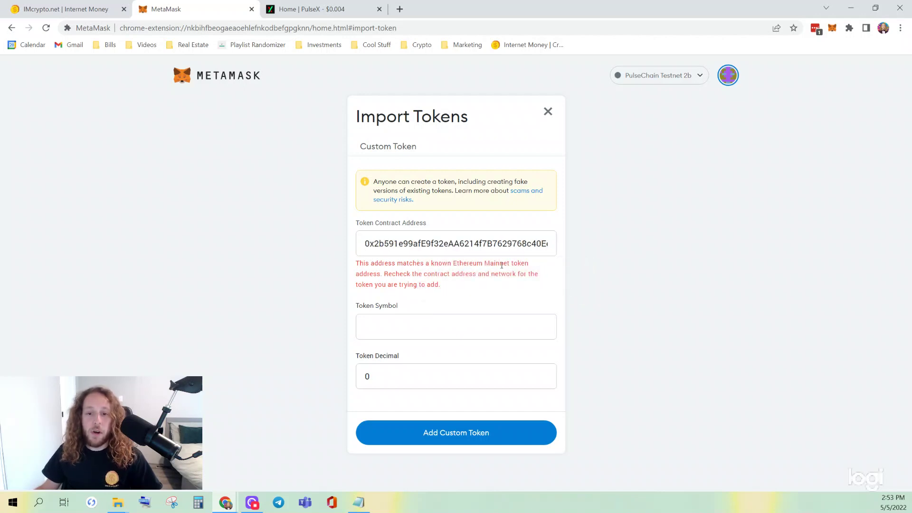
pyautogui.click(480, 327)
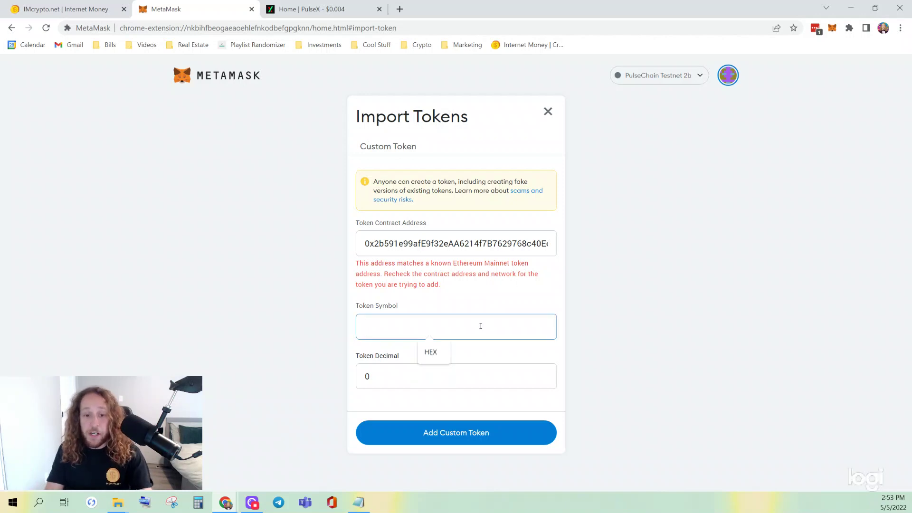
pyautogui.write('HEX')
pyautogui.click(432, 380)
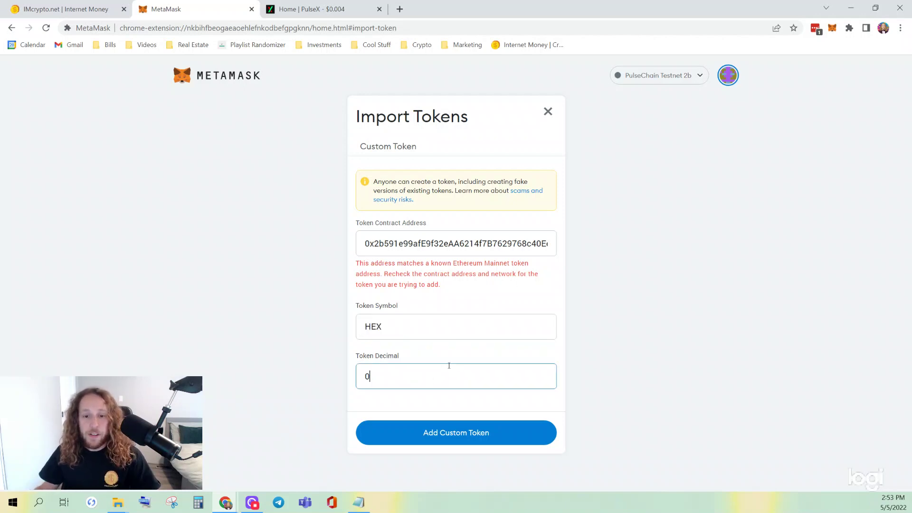
pyautogui.click(422, 345)
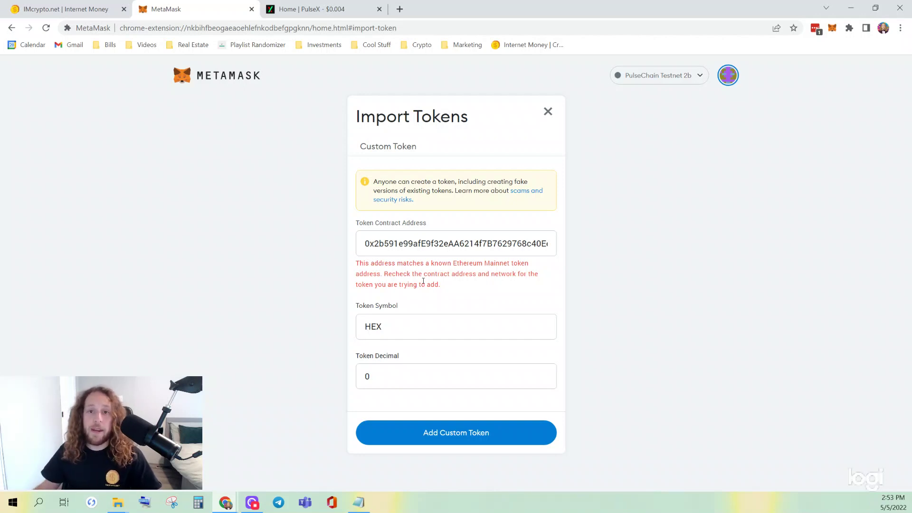
pyautogui.click(464, 432)
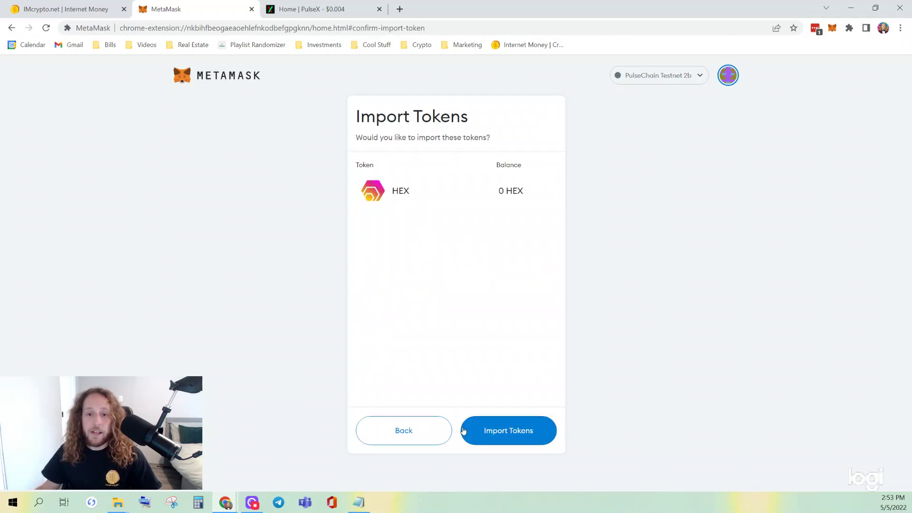
pyautogui.click(500, 431)
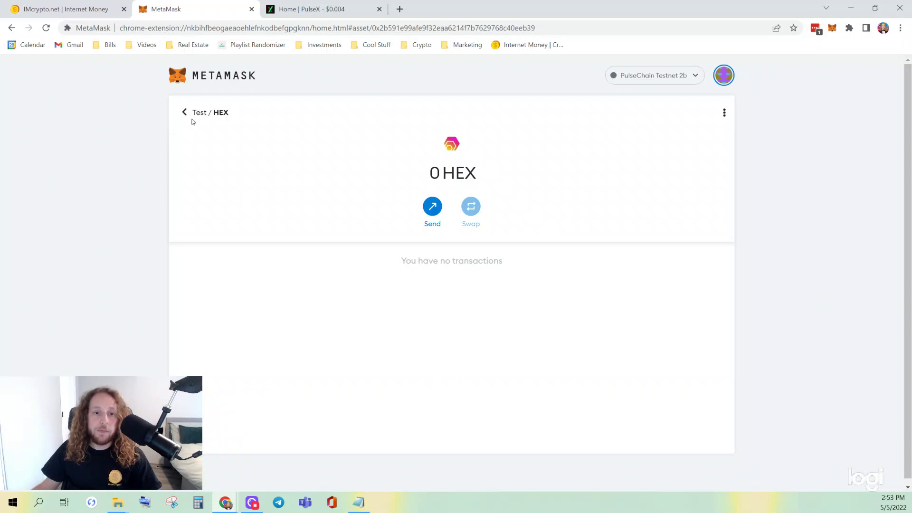
pyautogui.click(192, 117)
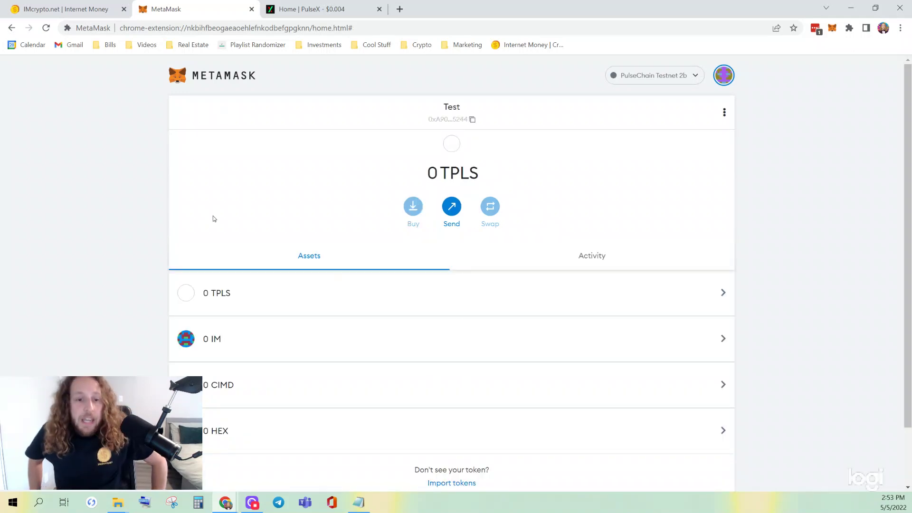
# Check the IM and HEX rows in the asset list, then move to the PulseX swap page
pyautogui.moveTo(232, 338)
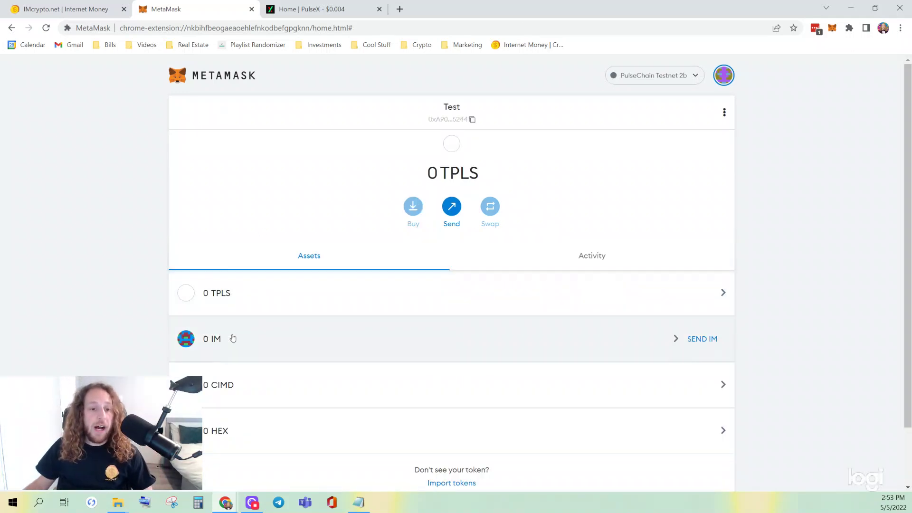
pyautogui.moveTo(247, 430)
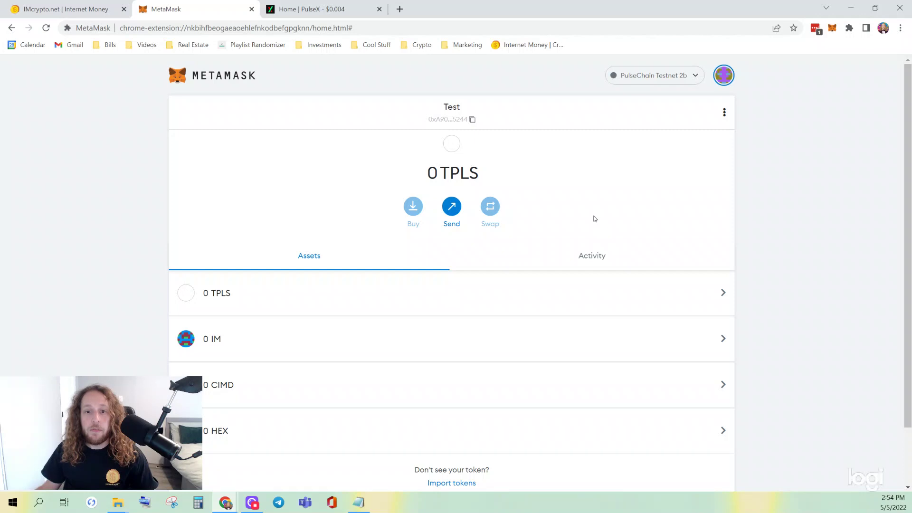
pyautogui.click(347, 14)
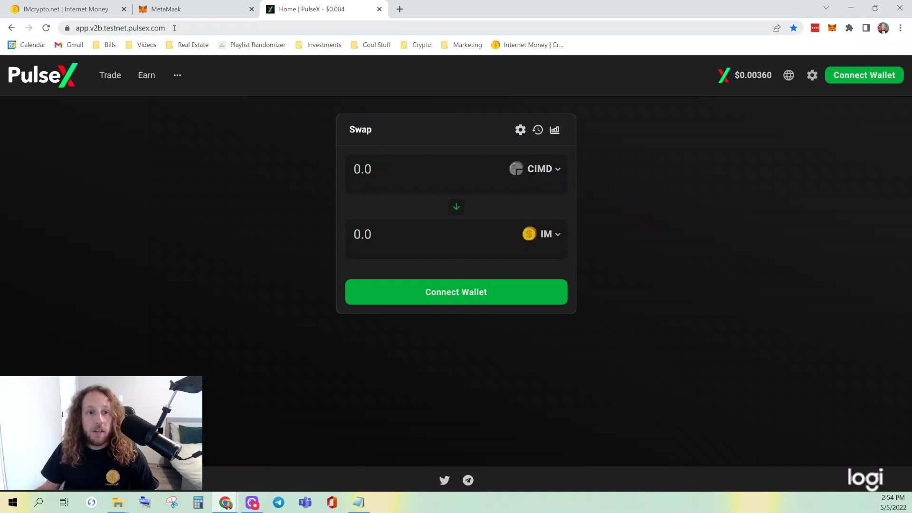
# Set the PulseX swap pair to PLS as the source token and PLSX as the target
pyautogui.moveTo(173, 29); pyautogui.dragTo(74, 38)
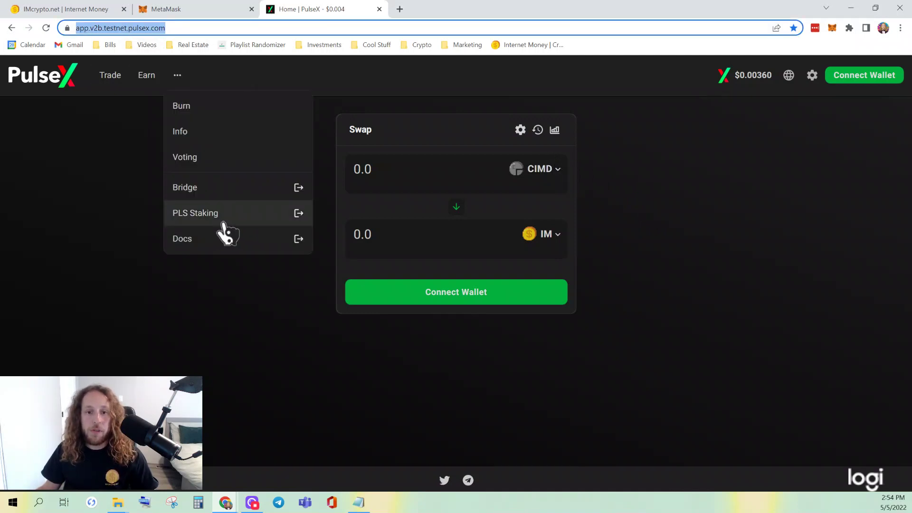
pyautogui.click(313, 336)
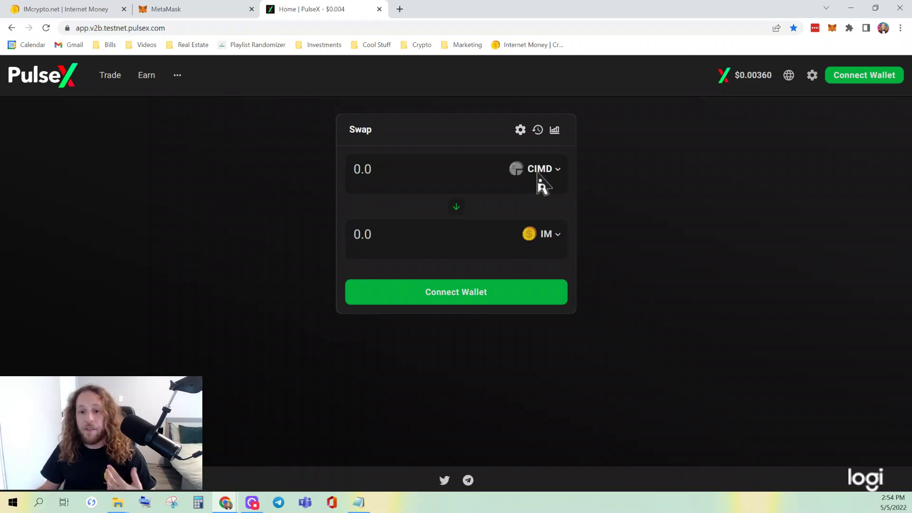
pyautogui.click(545, 172)
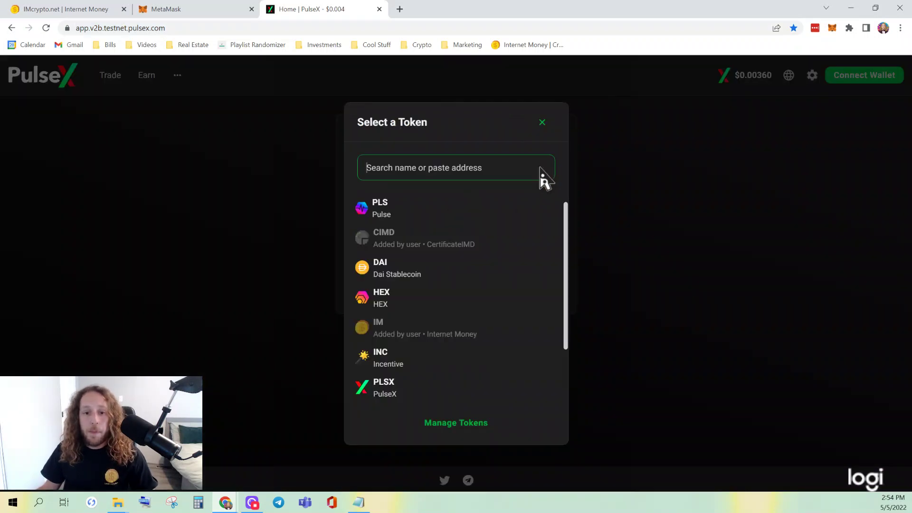
pyautogui.click(444, 209)
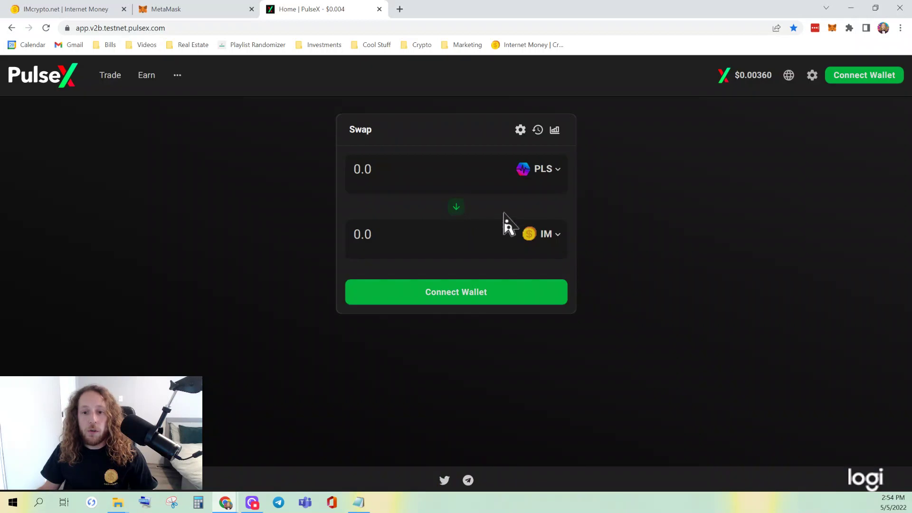
pyautogui.click(546, 235)
pyautogui.click(425, 380)
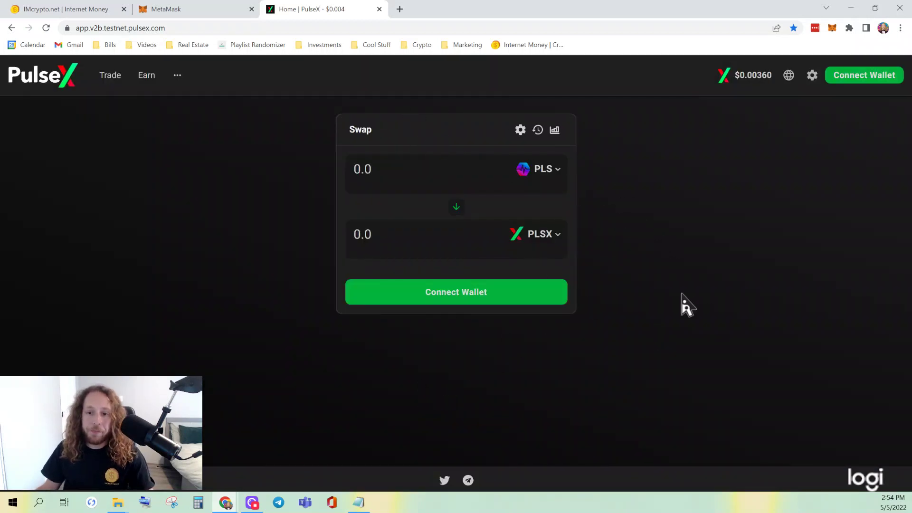
pyautogui.click(553, 174)
# Pick IM as the source token by pasting its contract address in search, and CIMD as the target
pyautogui.scroll(-2, 475, 285)
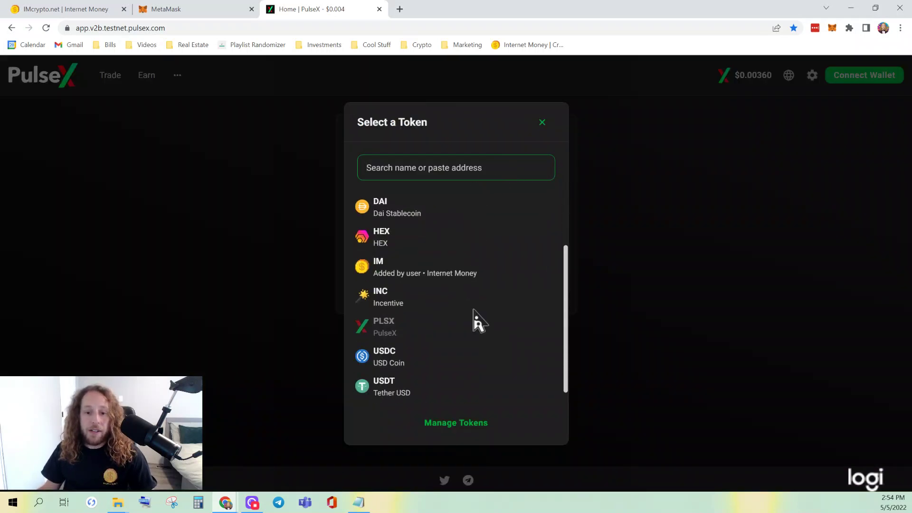
pyautogui.scroll(2, 438, 316)
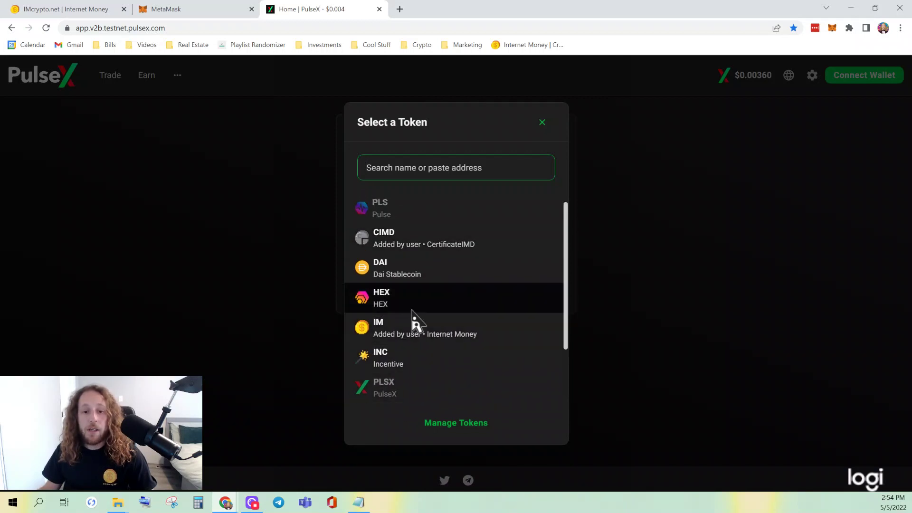
pyautogui.hotkey('alt', 'Tab')
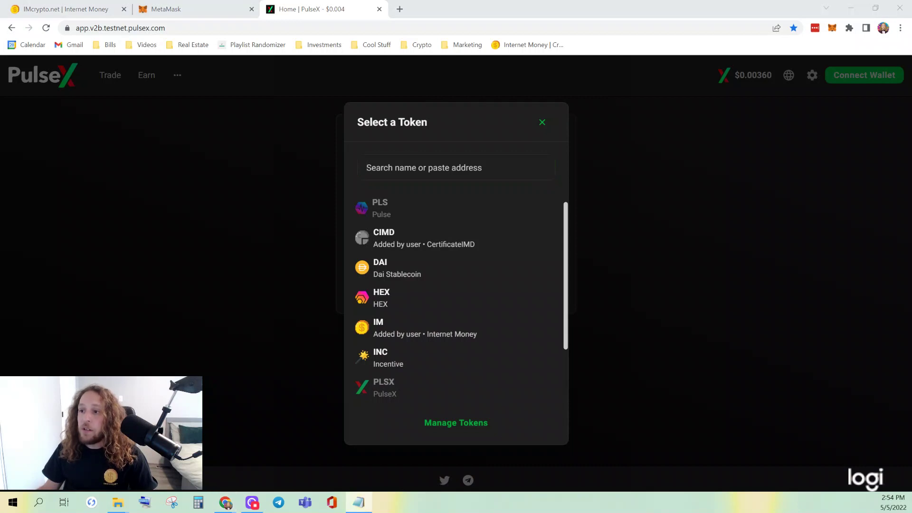
pyautogui.click(439, 175)
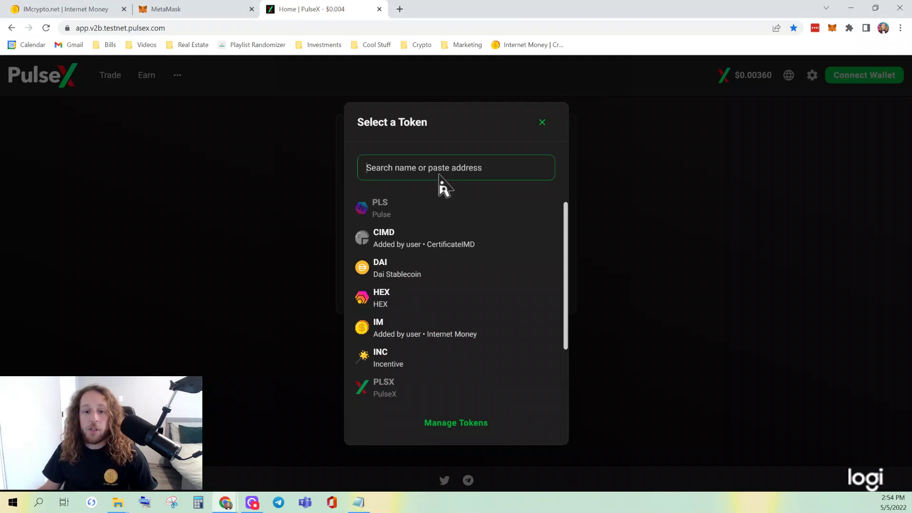
pyautogui.rightClick(438, 174)
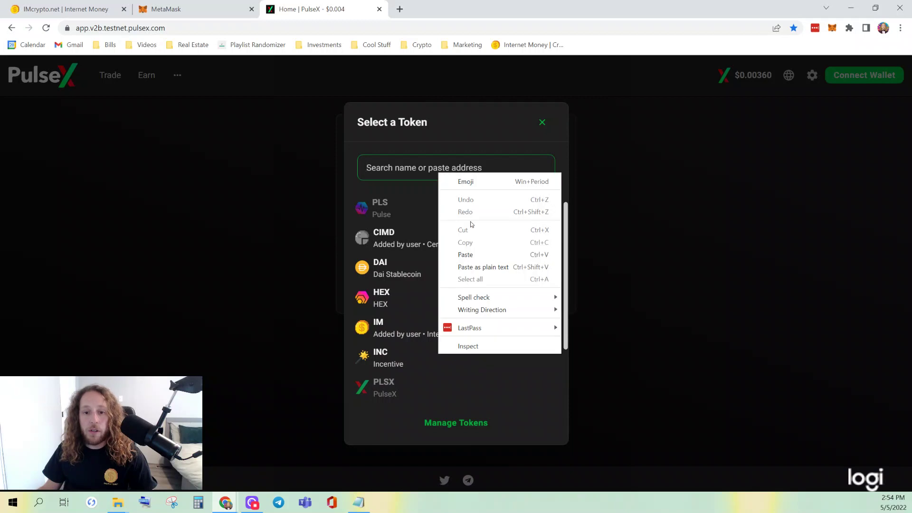
pyautogui.click(474, 248)
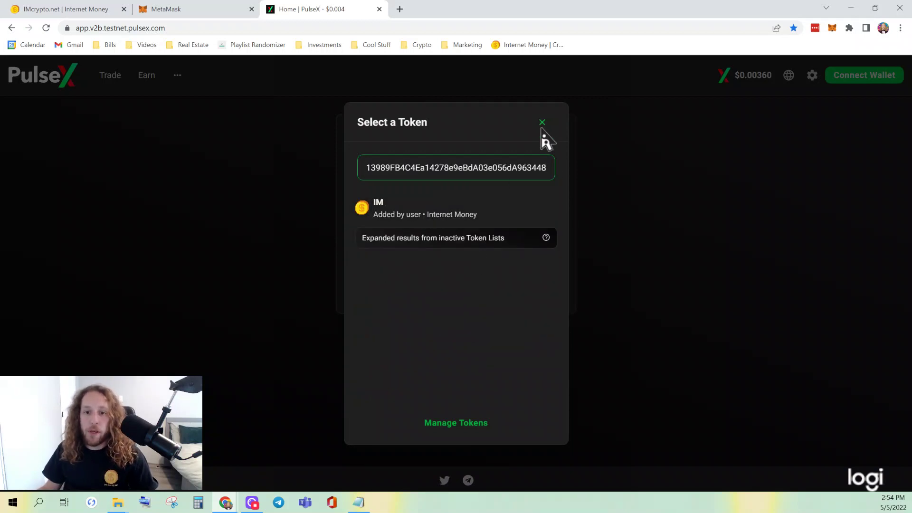
pyautogui.click(469, 222)
pyautogui.click(537, 235)
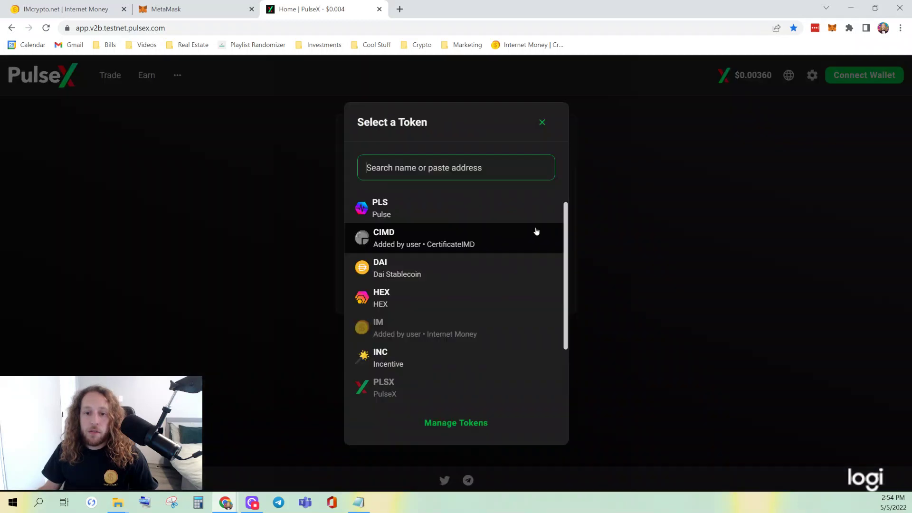
pyautogui.click(434, 250)
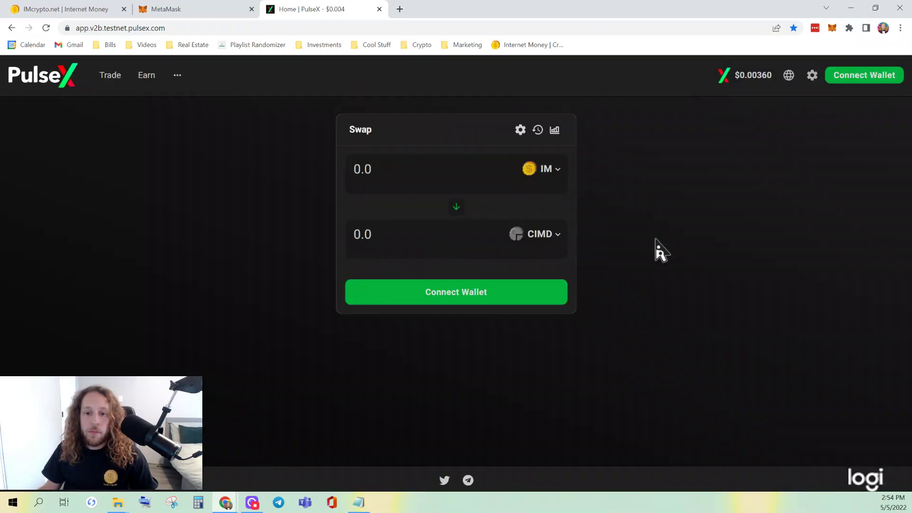
# Connect MetaMask to PulseX via Connect Wallet so the IM and CIMD balances show 0
pyautogui.click(467, 299)
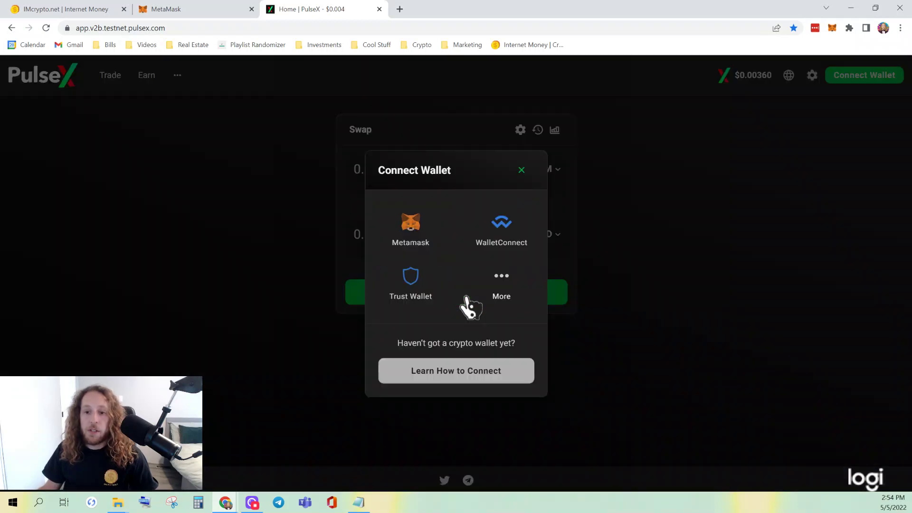
pyautogui.click(416, 236)
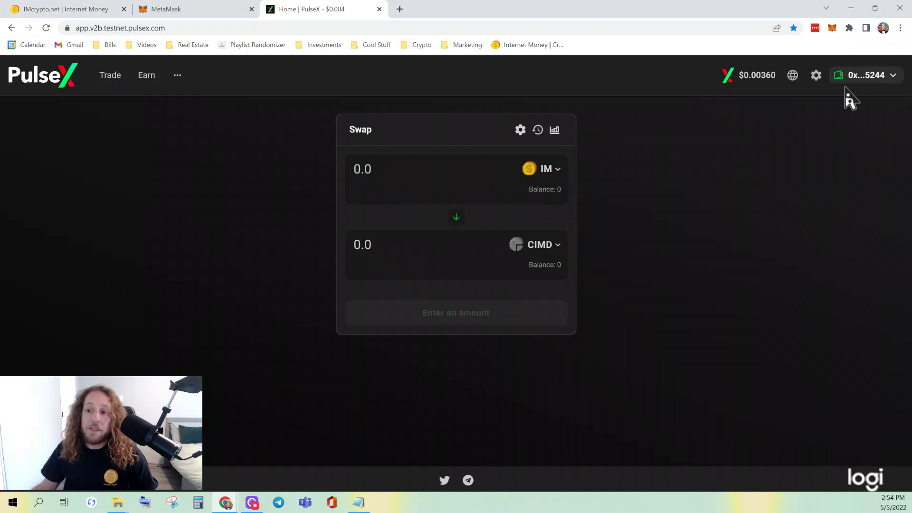
pyautogui.moveTo(867, 88)
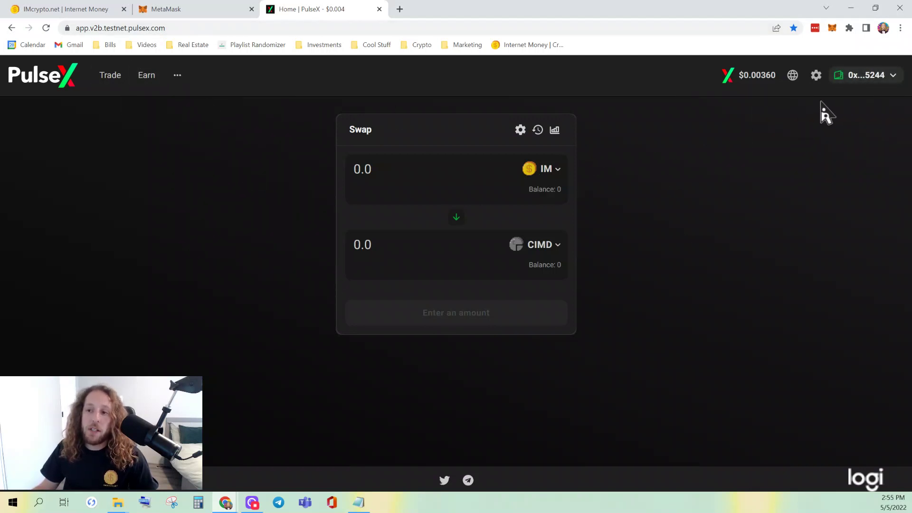
pyautogui.moveTo(832, 102)
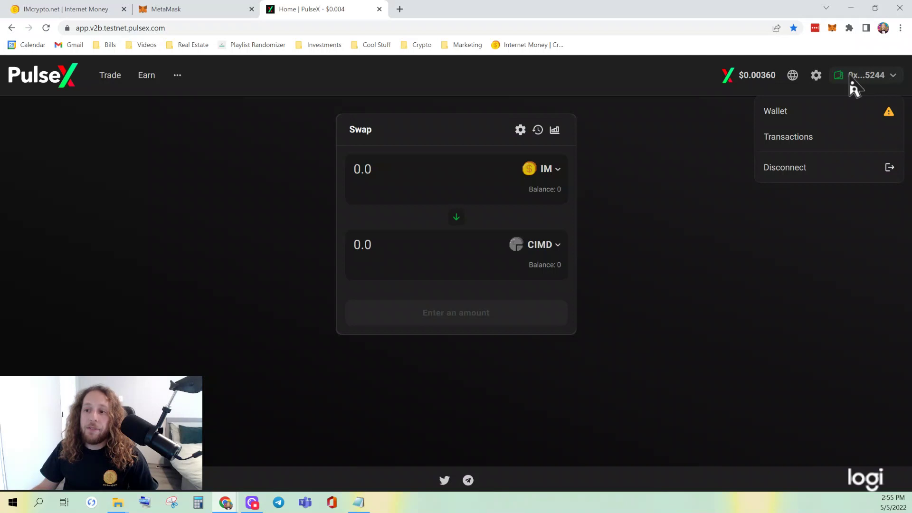